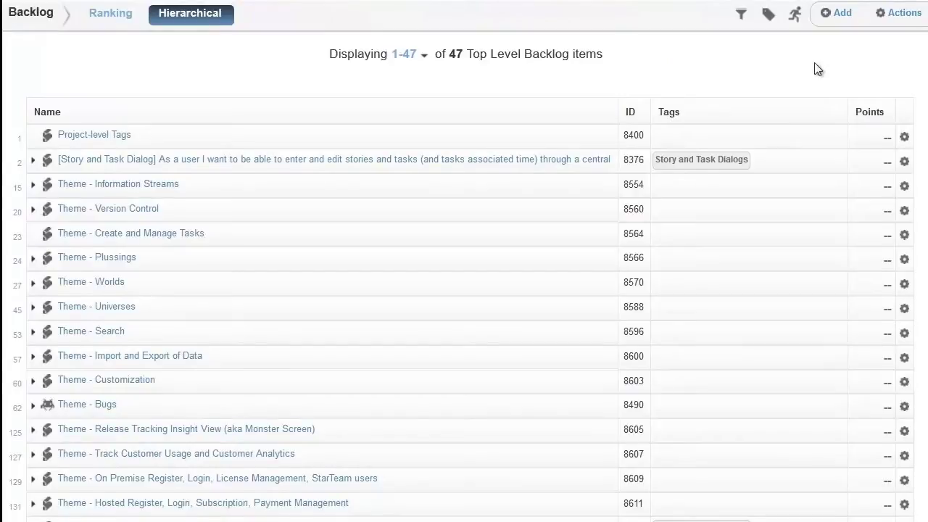
- Quick-add the user story 'Epic - Complete Story Dialog' worth 8 points to the backlog
{"action": "left_click", "coordinate": [835, 13]}
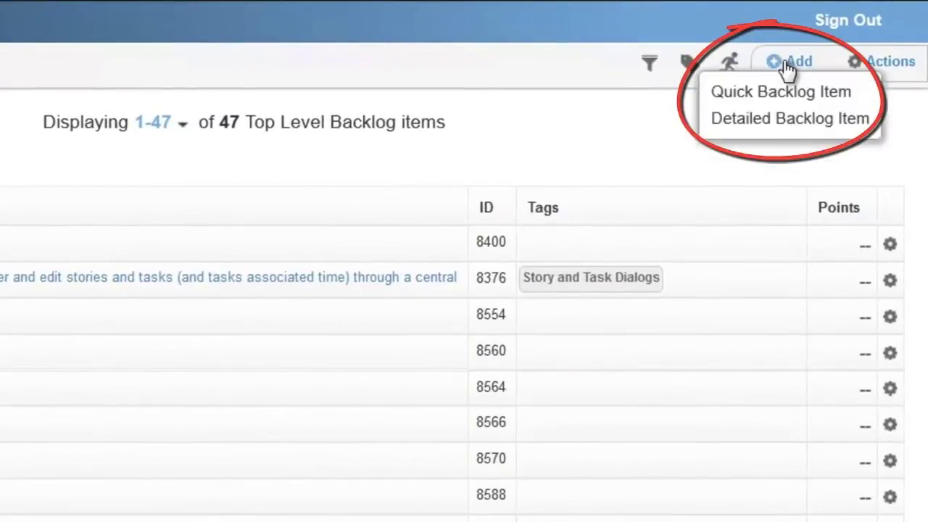
{"action": "left_click", "coordinate": [779, 97]}
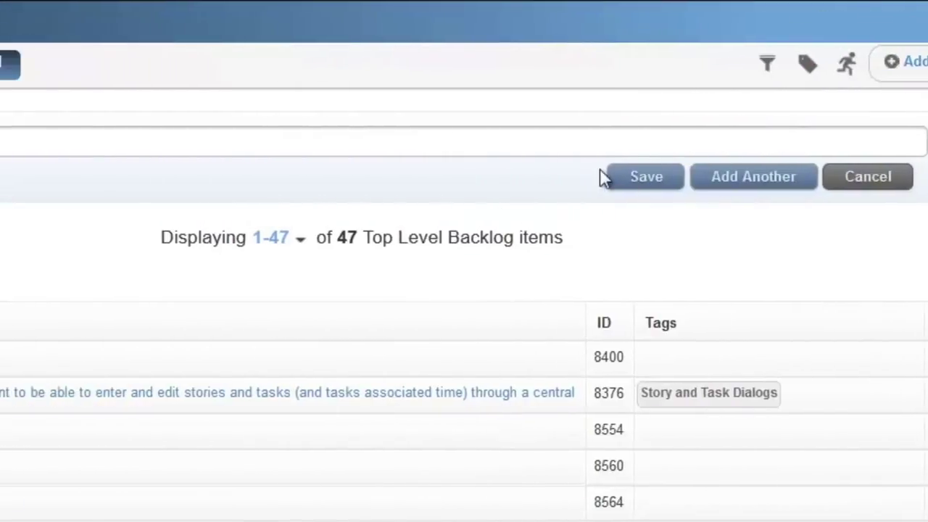
{"action": "left_click", "coordinate": [145, 141]}
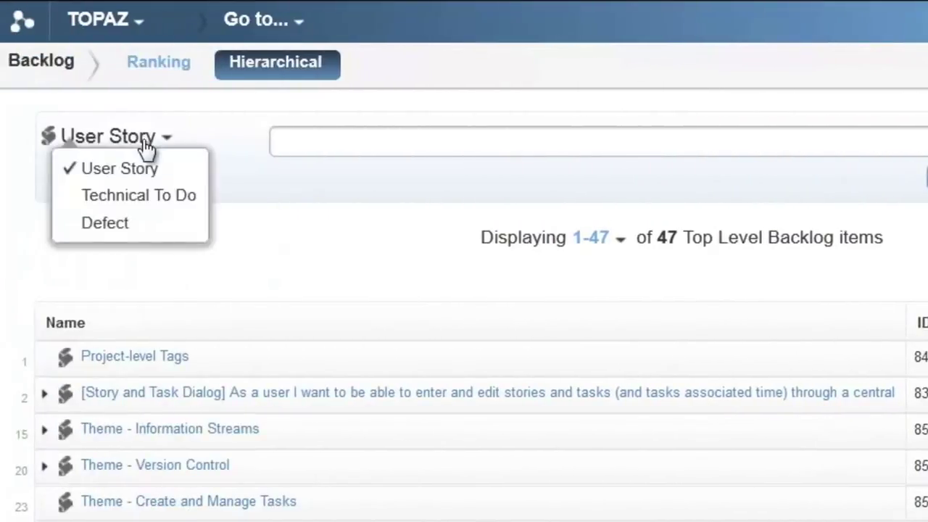
{"action": "left_click", "coordinate": [143, 170]}
{"action": "left_click", "coordinate": [299, 147]}
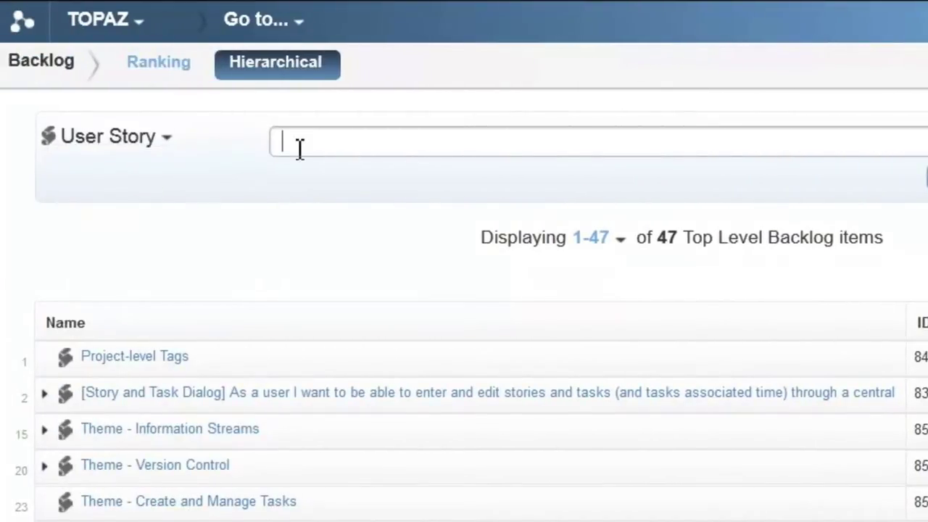
{"action": "type", "text": "Epic - Complete Story Dialog"}
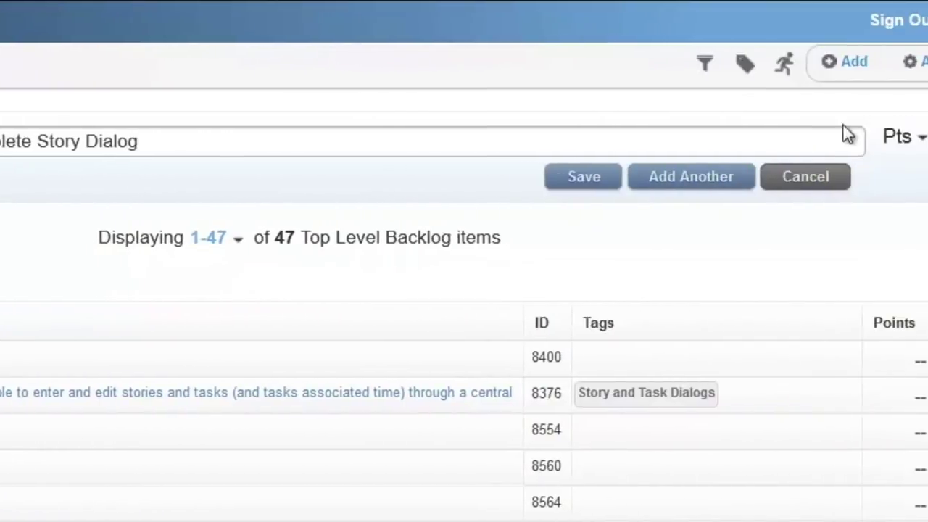
{"action": "left_click", "coordinate": [863, 138]}
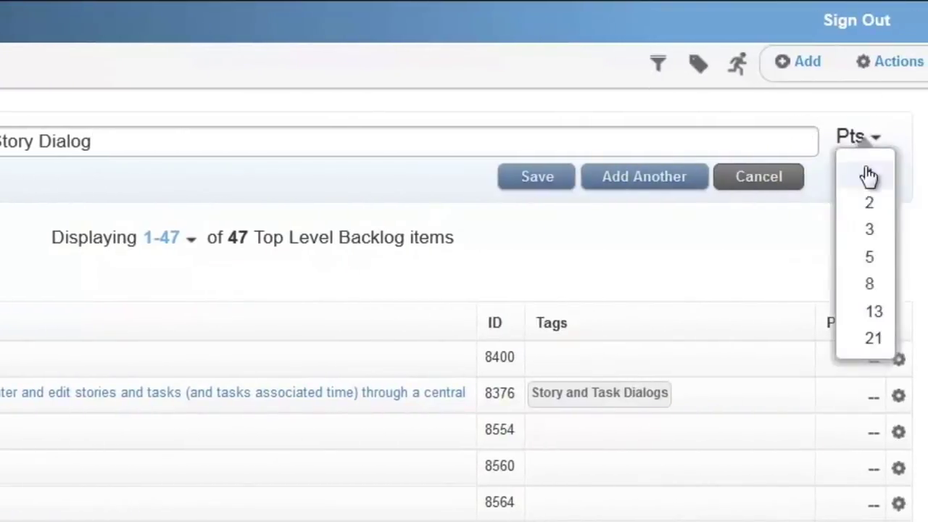
{"action": "left_click", "coordinate": [868, 286]}
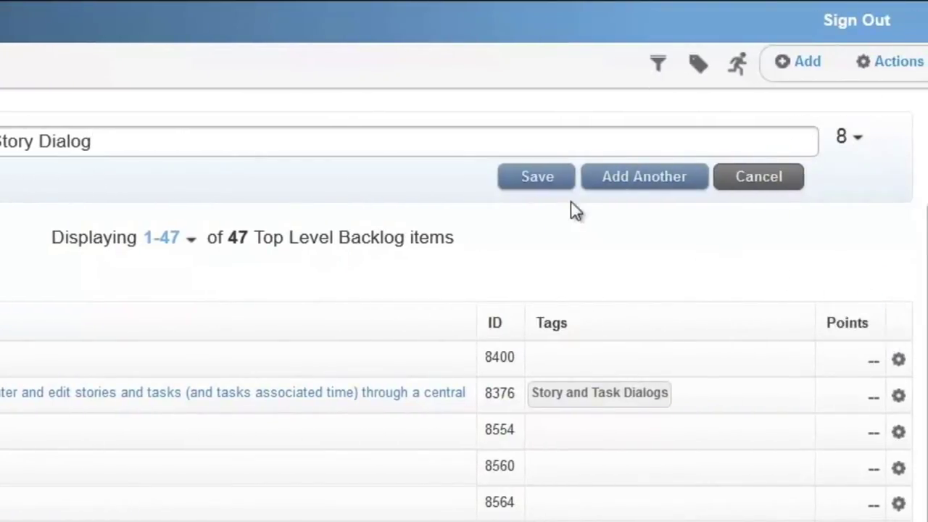
{"action": "left_click", "coordinate": [541, 179]}
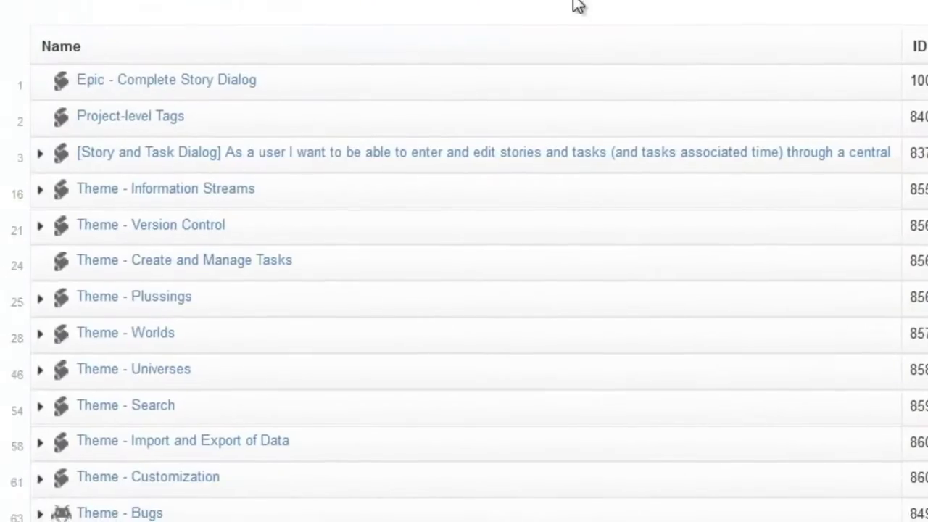
- Give story 10009 a sponsor and a pasted description about Right Column attributes, then save it
{"action": "left_click", "coordinate": [243, 81]}
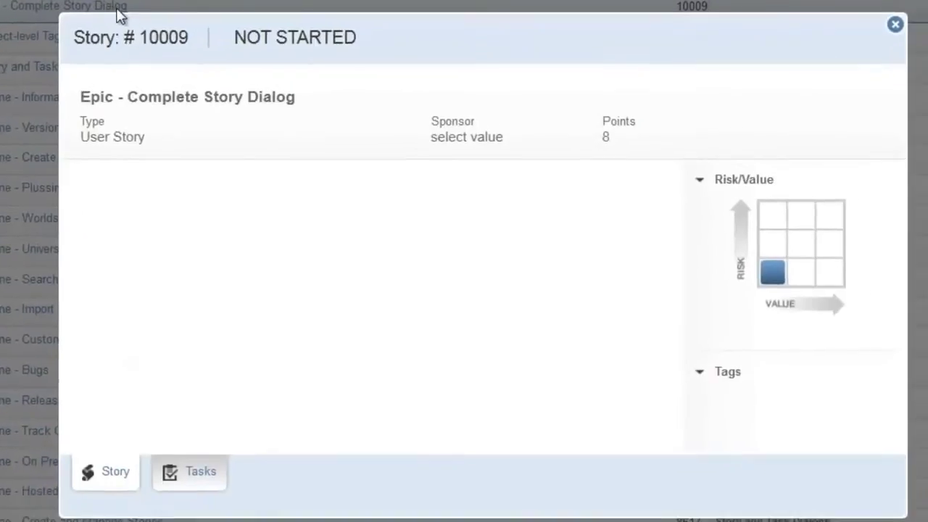
{"action": "left_click", "coordinate": [462, 137]}
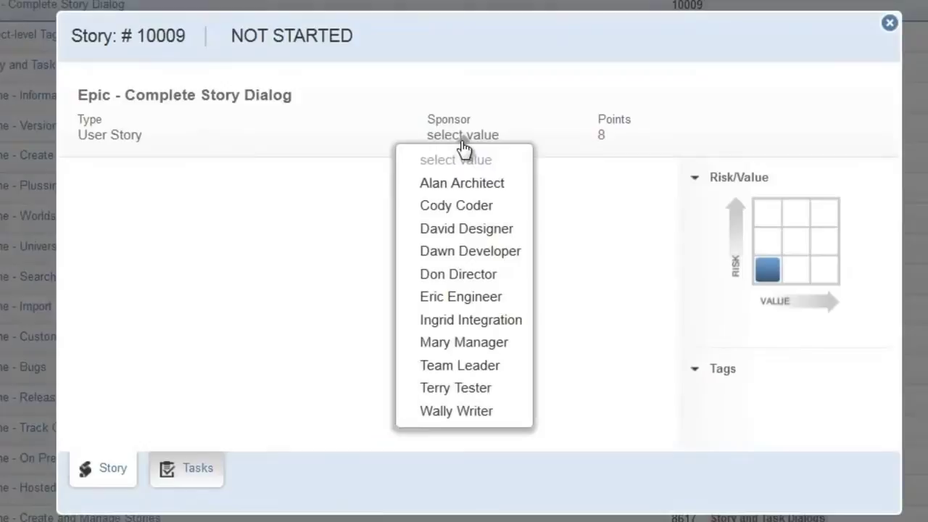
{"action": "left_click", "coordinate": [461, 231]}
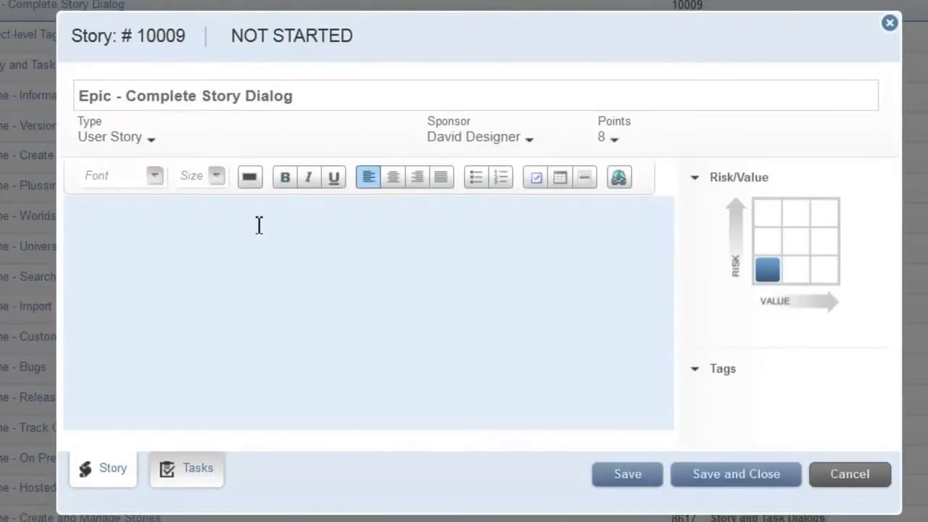
{"action": "type", "text": "Add Right Column attributes for detailed Story editing."}
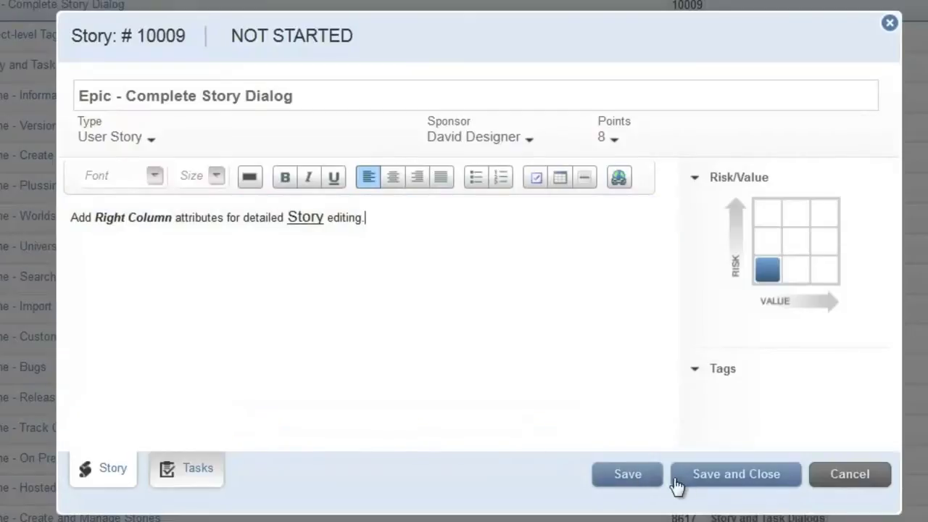
{"action": "left_click", "coordinate": [715, 480]}
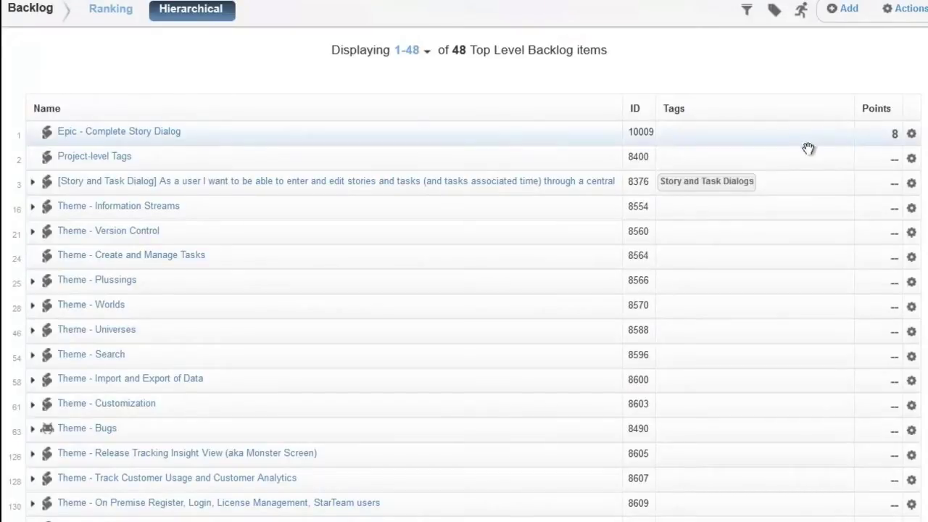
- Break down the epic, adding a Risk/Value child story worth 3 points
{"action": "left_click", "coordinate": [912, 138]}
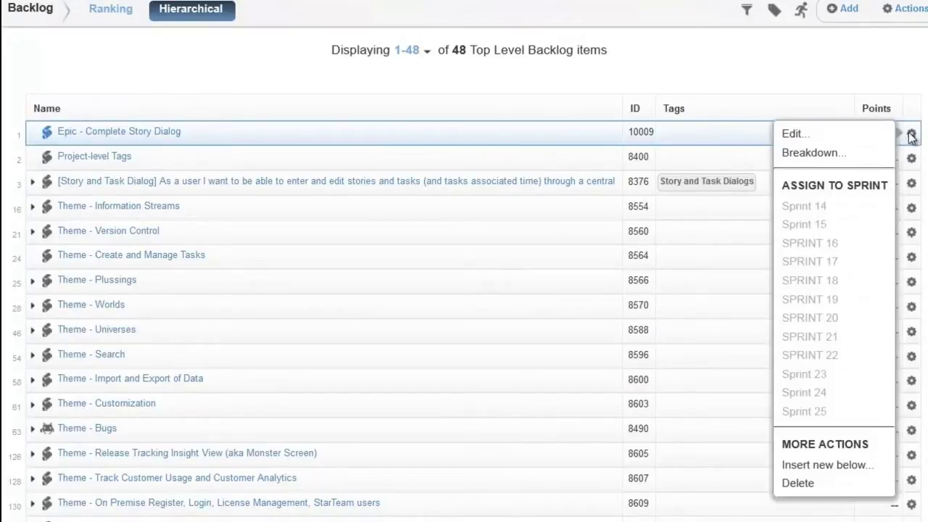
{"action": "left_click", "coordinate": [811, 153]}
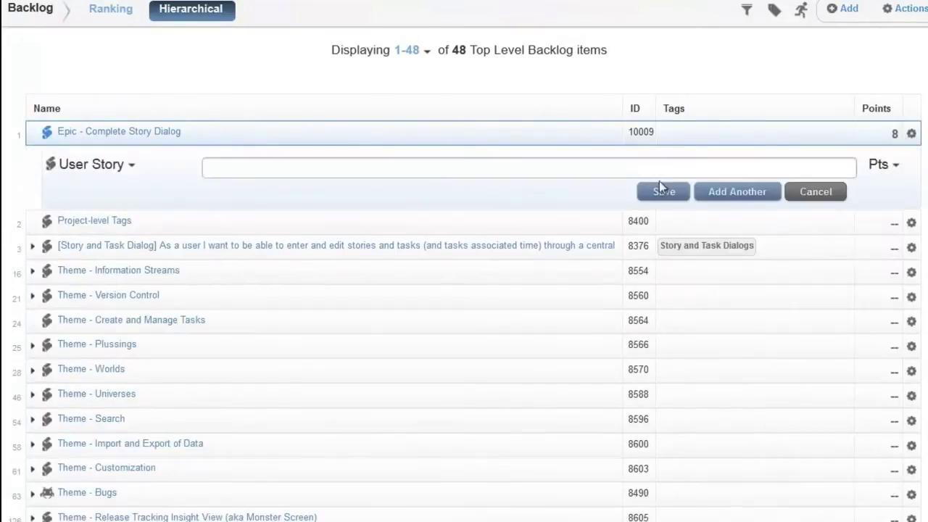
{"action": "left_click", "coordinate": [453, 168]}
{"action": "type", "text": "As a user, I want to set Risk/Value on the Story Dialog."}
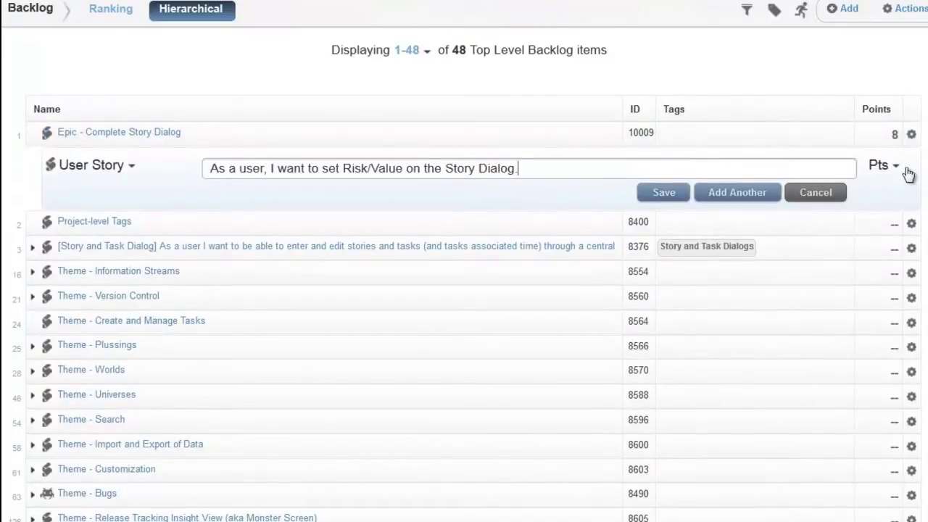
{"action": "left_click", "coordinate": [909, 174]}
{"action": "left_click", "coordinate": [897, 222]}
{"action": "left_click", "coordinate": [743, 200]}
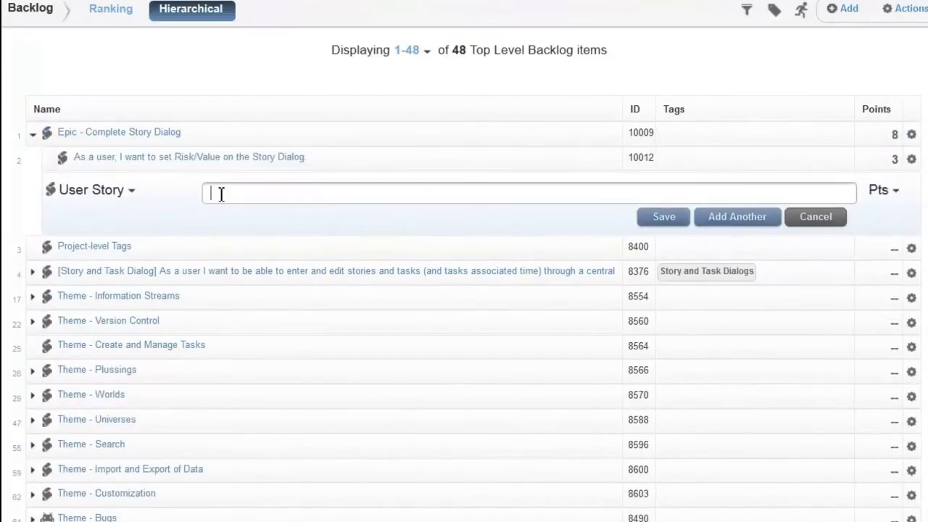
- Add the view-Tags child story worth 5 points under the epic
{"action": "type", "text": "As a user, I want to view the assigned Tags on the Story Dialog."}
{"action": "left_click", "coordinate": [897, 191]}
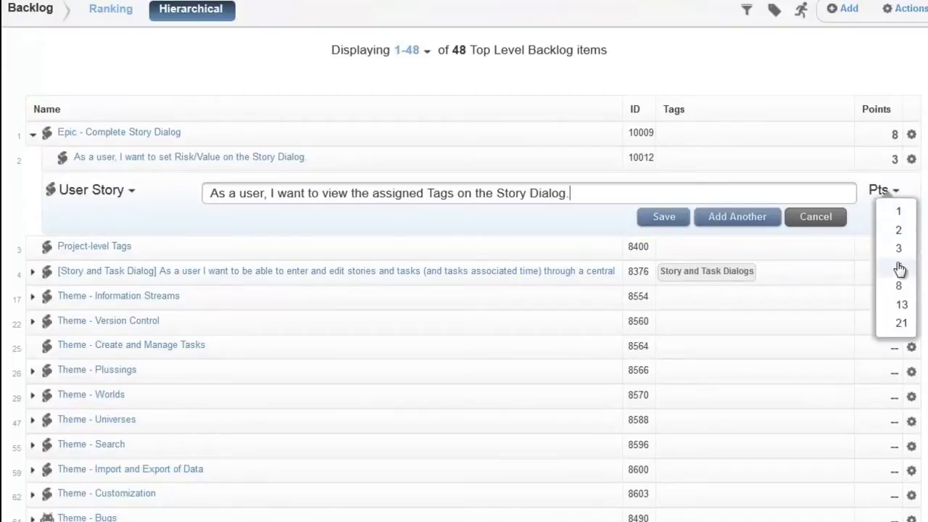
{"action": "left_click", "coordinate": [898, 269]}
{"action": "left_click", "coordinate": [663, 216]}
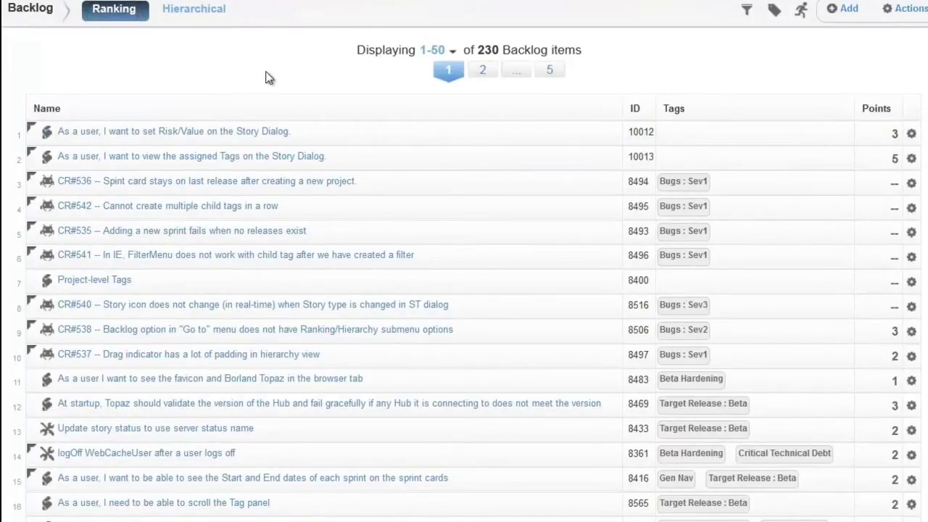
- Rerank so the Risk/Value story, CR#541 and CR#535 sit directly below the Tags story
{"action": "left_click", "coordinate": [354, 134]}
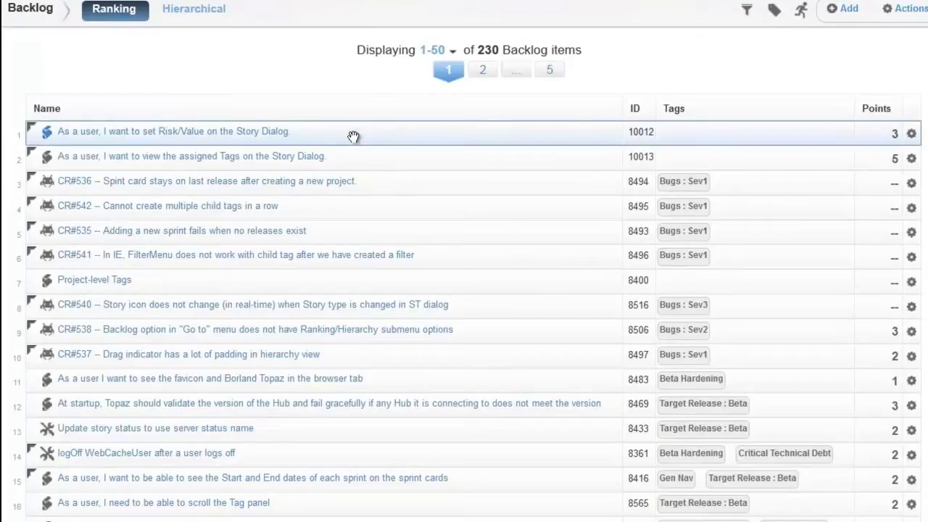
{"action": "left_click_drag", "start_coordinate": [353, 137], "coordinate": [100, 222]}
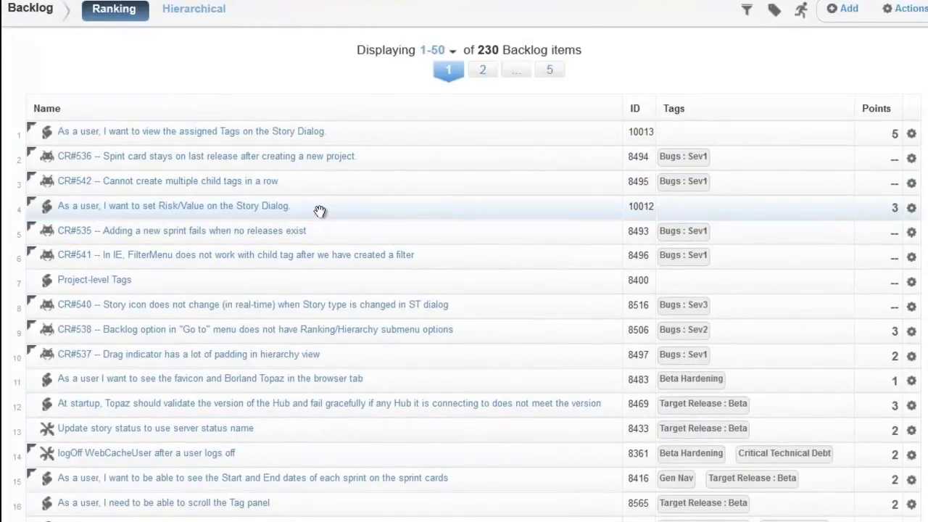
{"action": "left_click", "coordinate": [341, 231], "text": "ctrl"}
{"action": "left_click", "coordinate": [435, 258], "text": "ctrl"}
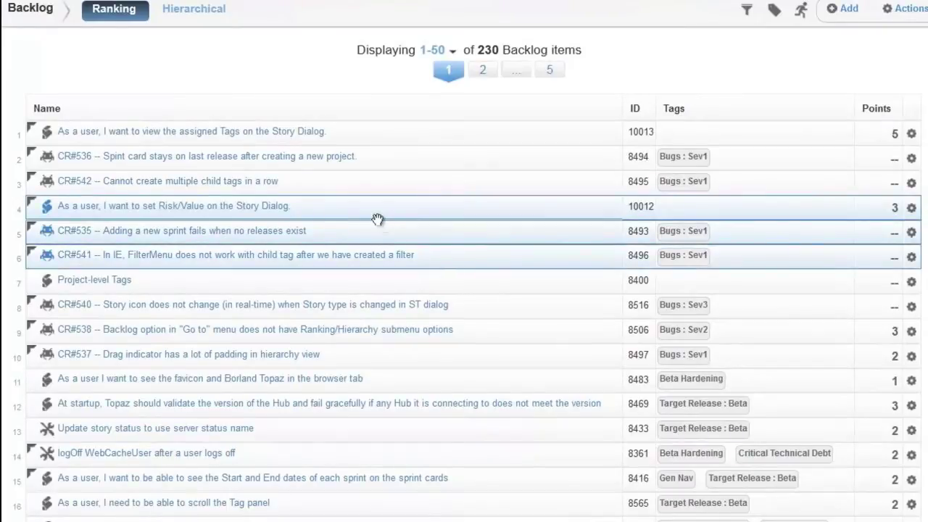
{"action": "left_click_drag", "start_coordinate": [364, 209], "coordinate": [128, 120]}
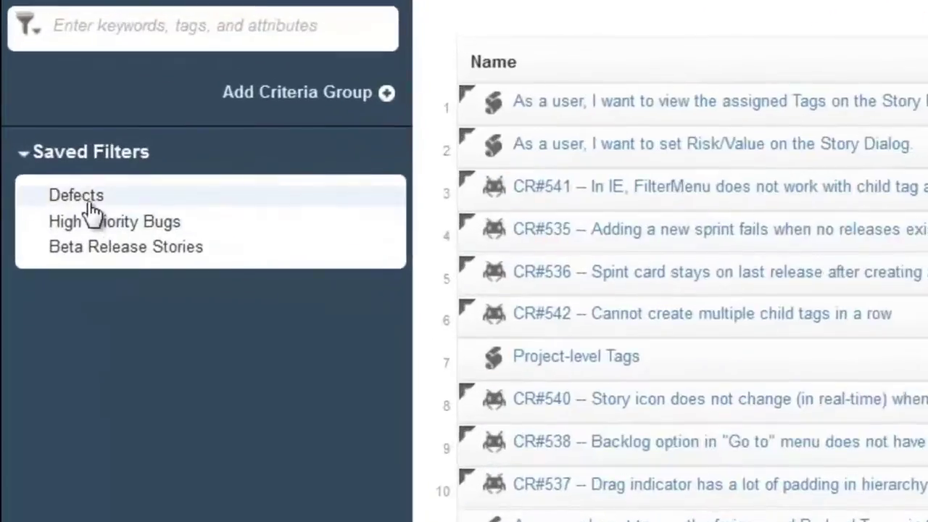
{"action": "left_click", "coordinate": [43, 217]}
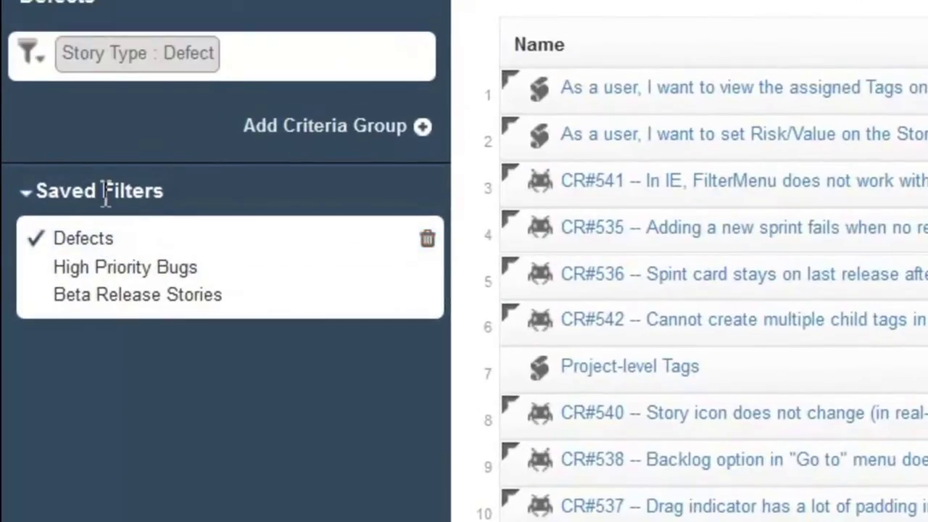
{"action": "left_click", "coordinate": [118, 270]}
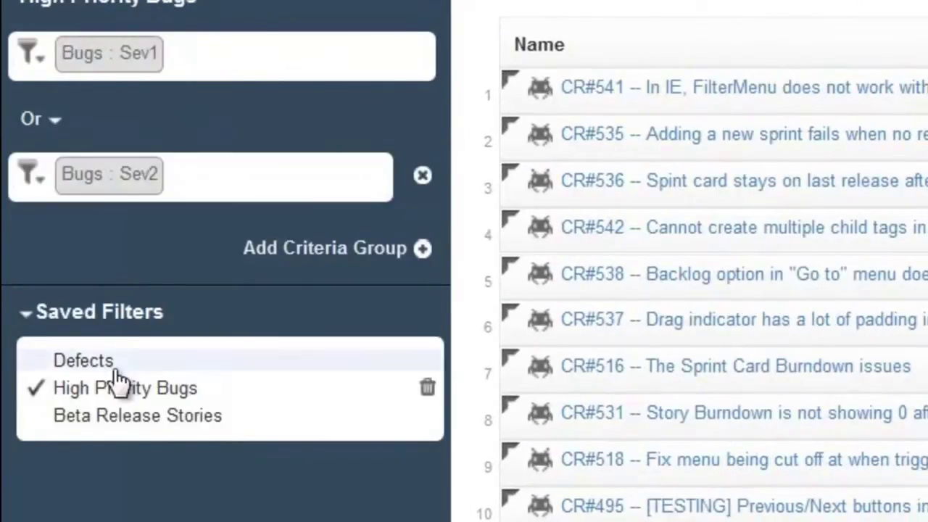
{"action": "left_click", "coordinate": [109, 420]}
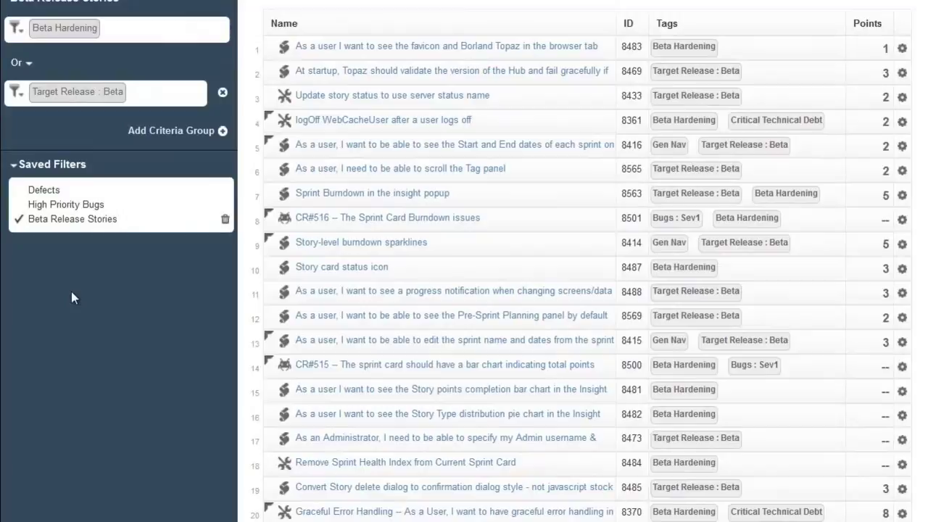
{"action": "scroll", "coordinate": [145, 166], "scroll_direction": "up", "scroll_amount": 2}
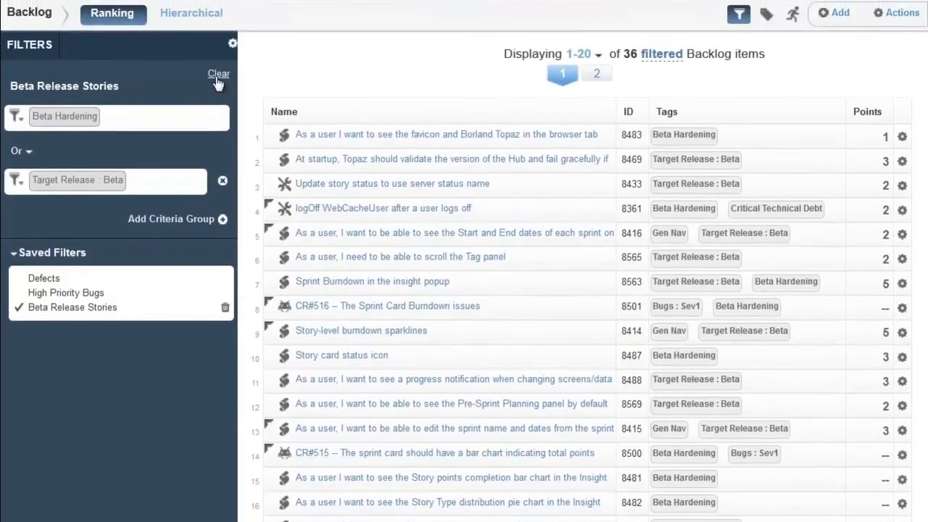
{"action": "left_click", "coordinate": [216, 75]}
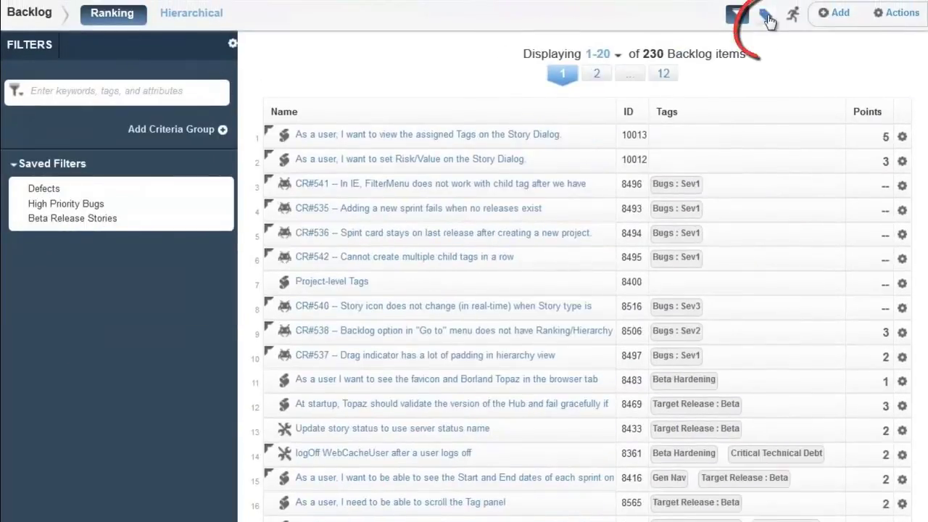
- Tag story 10013 with Kano Ranking : Must Have and Beta Feature
{"action": "left_click", "coordinate": [767, 14]}
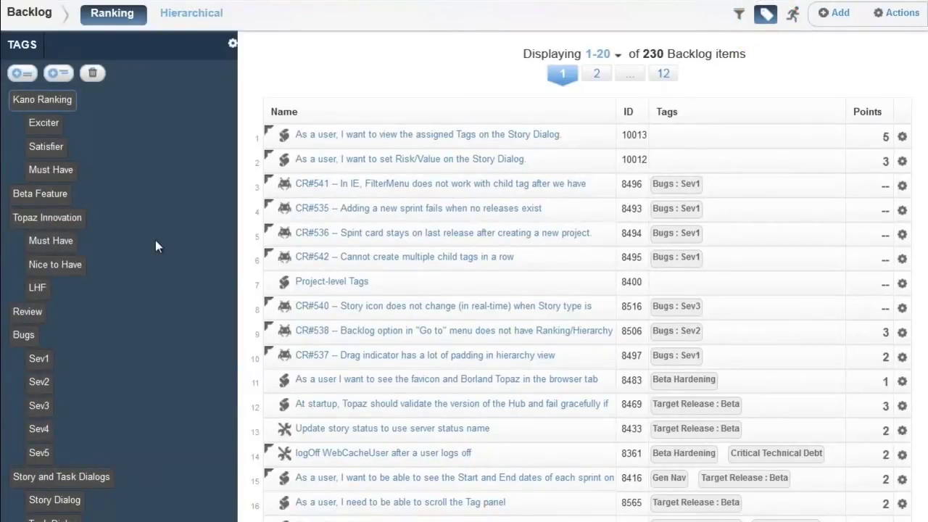
{"action": "left_click", "coordinate": [61, 173]}
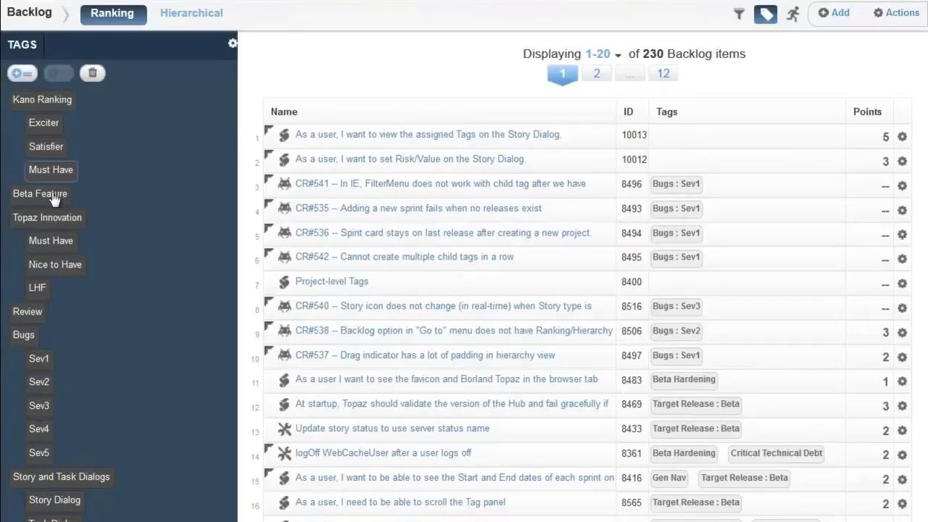
{"action": "left_click", "coordinate": [54, 197]}
{"action": "left_click_drag", "start_coordinate": [55, 179], "coordinate": [380, 139]}
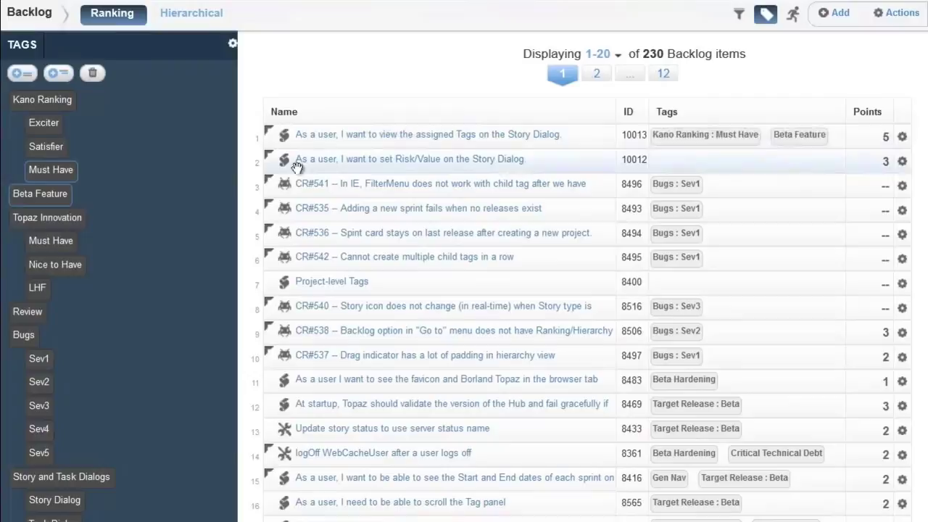
- Tag the Risk/Value story 10012 with Kano Ranking : Satisfier and return to the filters panel
{"action": "left_click", "coordinate": [44, 147]}
{"action": "left_click_drag", "start_coordinate": [43, 147], "coordinate": [370, 161]}
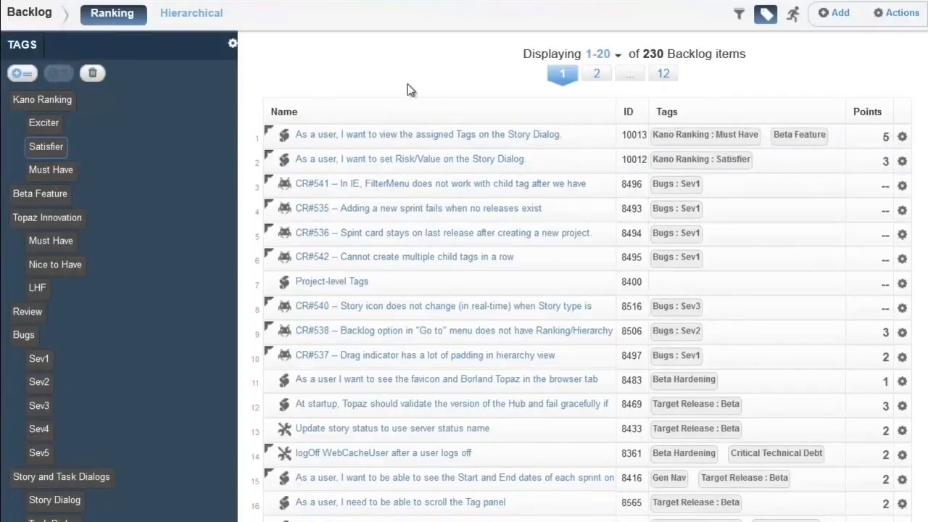
{"action": "left_click", "coordinate": [739, 16]}
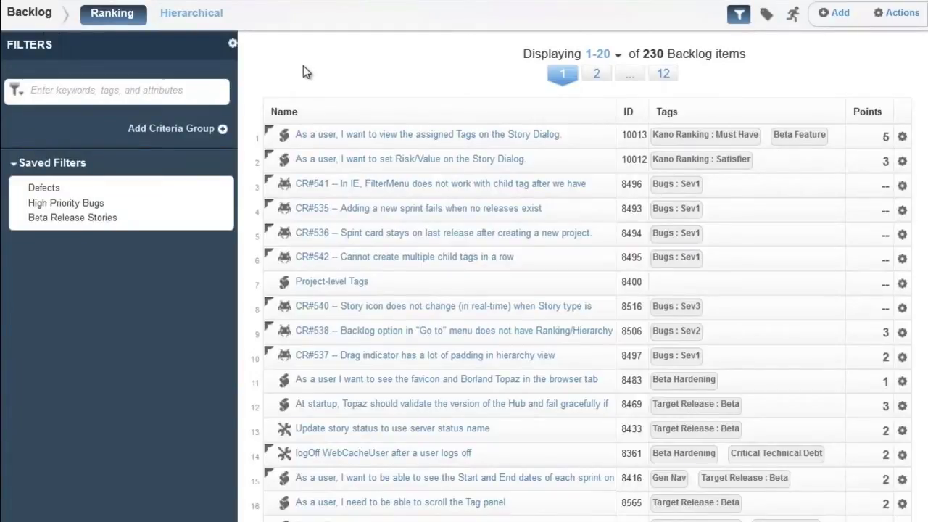
- Apply the Defects saved filter, then switch to Beta Release Stories, leaving 37 items
{"action": "left_click", "coordinate": [47, 188]}
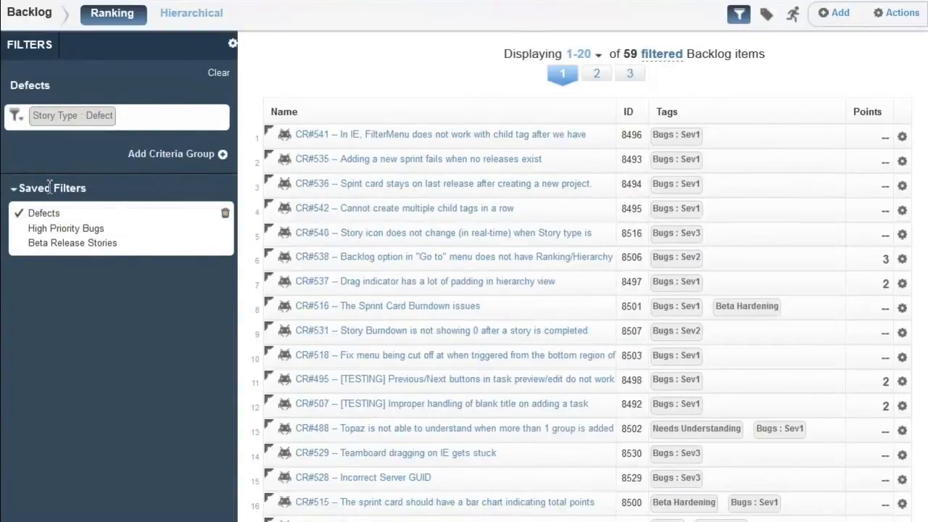
{"action": "left_click", "coordinate": [47, 243]}
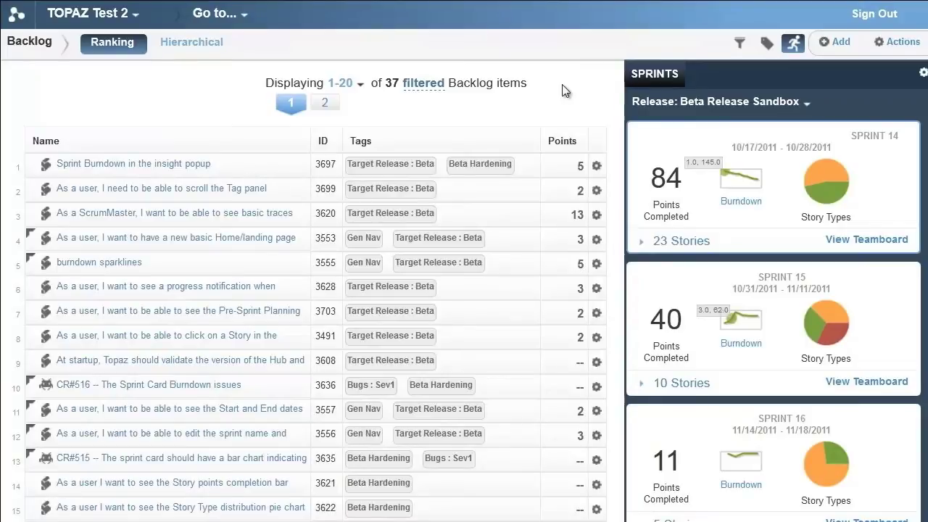
- Select the eight top-ranked Beta Release stories and drop them onto Sprint 28
{"action": "left_click", "coordinate": [290, 168]}
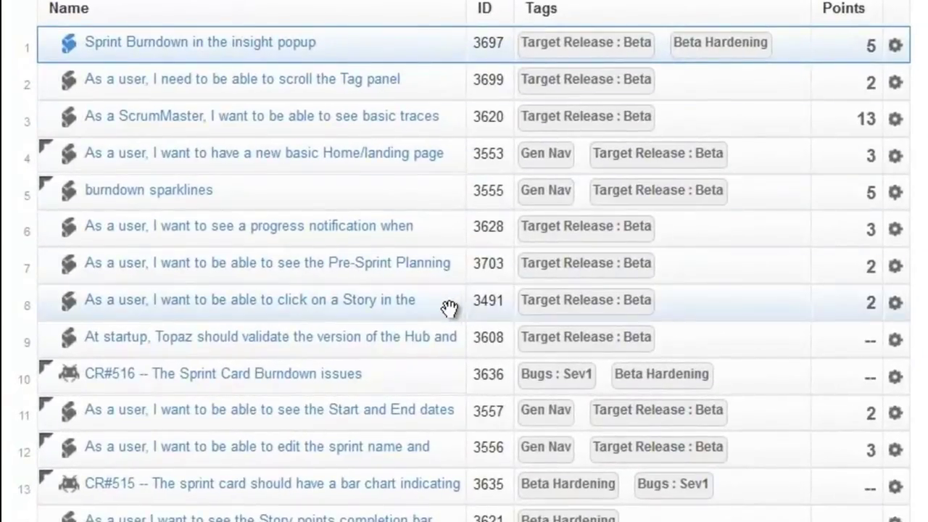
{"action": "left_click", "coordinate": [449, 305], "text": "shift"}
{"action": "left_click_drag", "start_coordinate": [430, 56], "coordinate": [927, 521]}
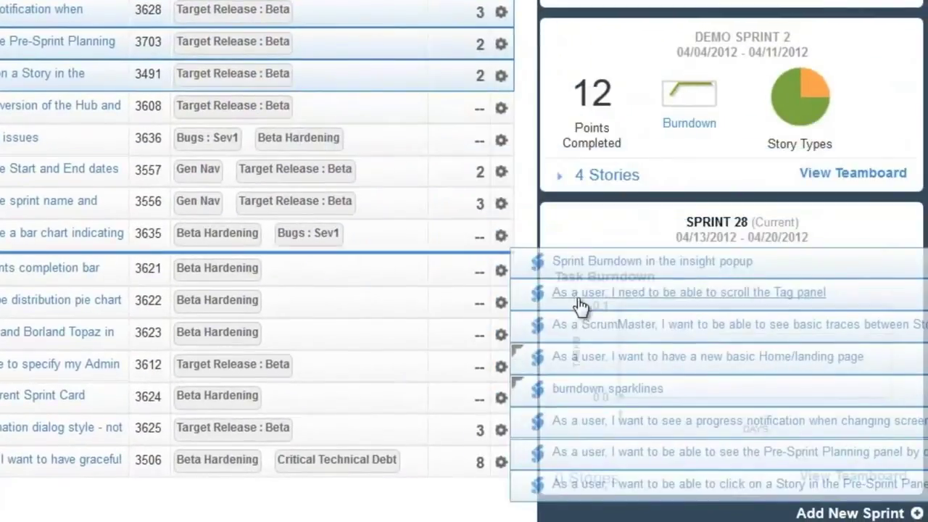
{"action": "left_click_drag", "start_coordinate": [581, 306], "coordinate": [592, 297]}
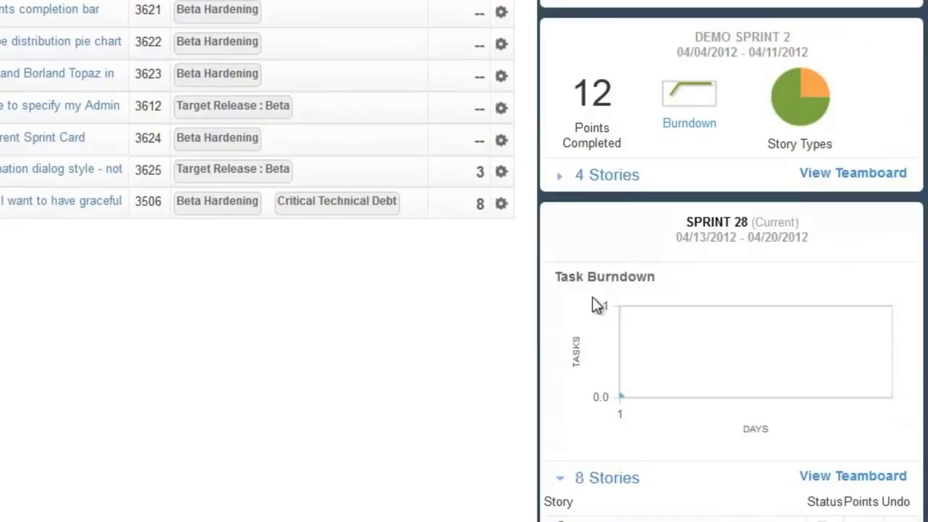
{"action": "scroll", "coordinate": [653, 384], "scroll_direction": "down", "scroll_amount": 1}
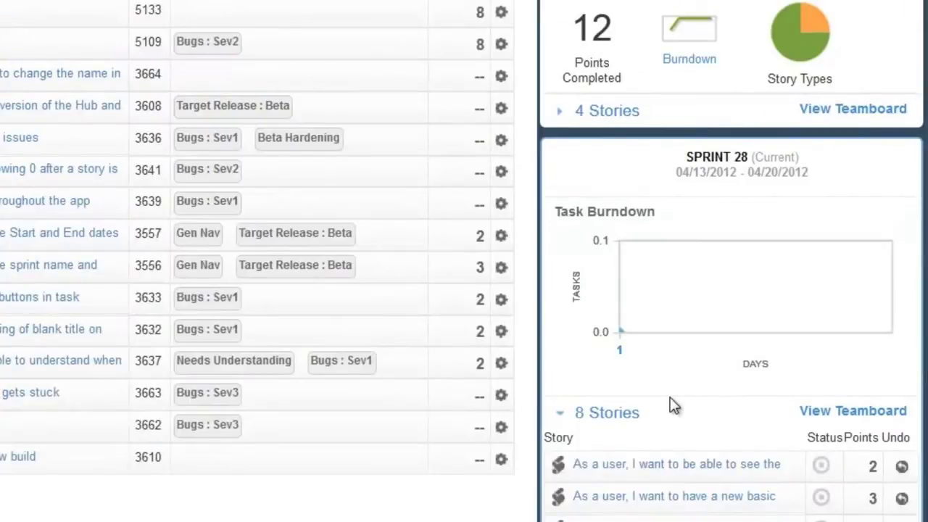
{"action": "scroll", "coordinate": [671, 395], "scroll_direction": "down", "scroll_amount": 2}
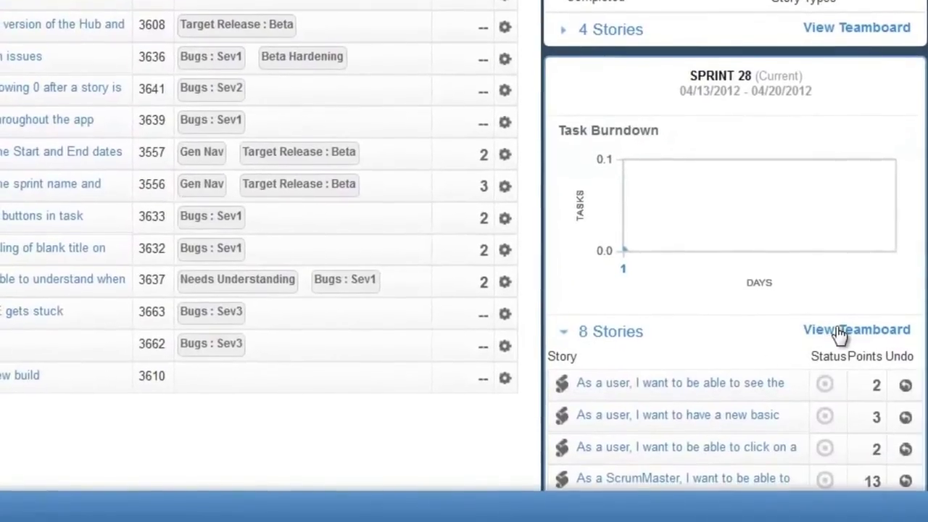
- On the Sprint 28 teamboard, add tasks 'Add Insight Popup Panel to Teamboard' and 'Insert Sprint Burndown Chart into Insight Panel' to story #3697
{"action": "left_click", "coordinate": [837, 331]}
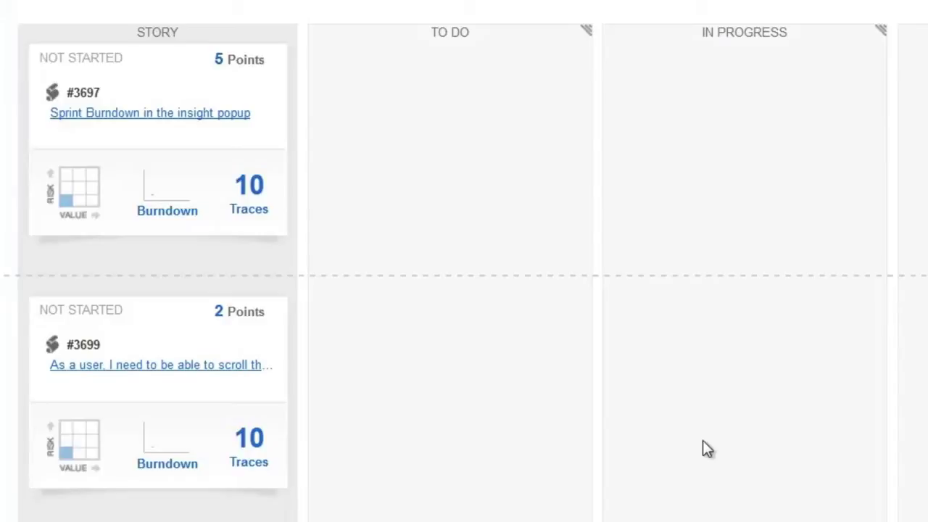
{"action": "left_click", "coordinate": [188, 113]}
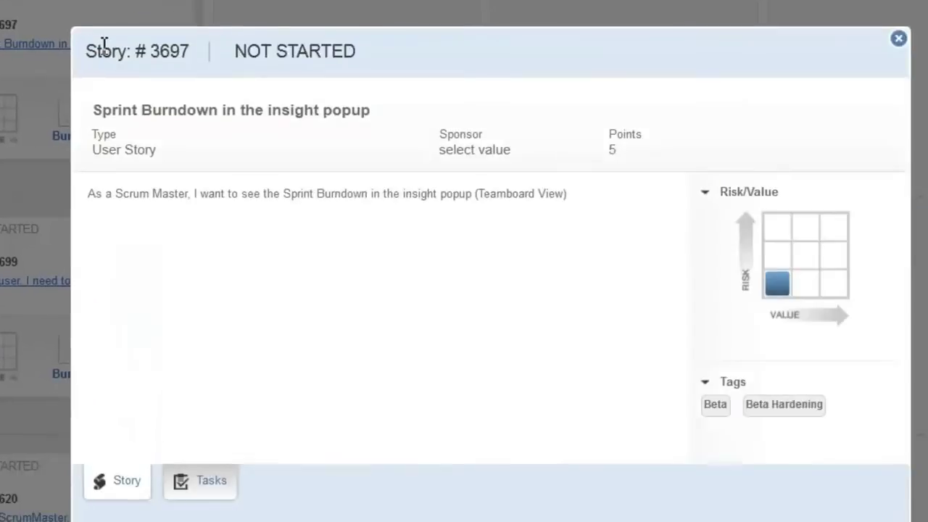
{"action": "left_click", "coordinate": [189, 457]}
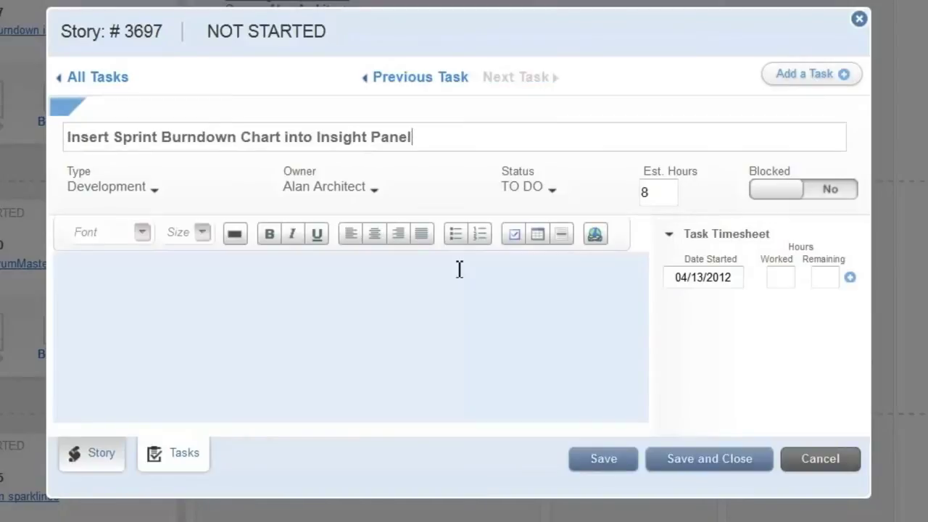
{"action": "left_click", "coordinate": [96, 77]}
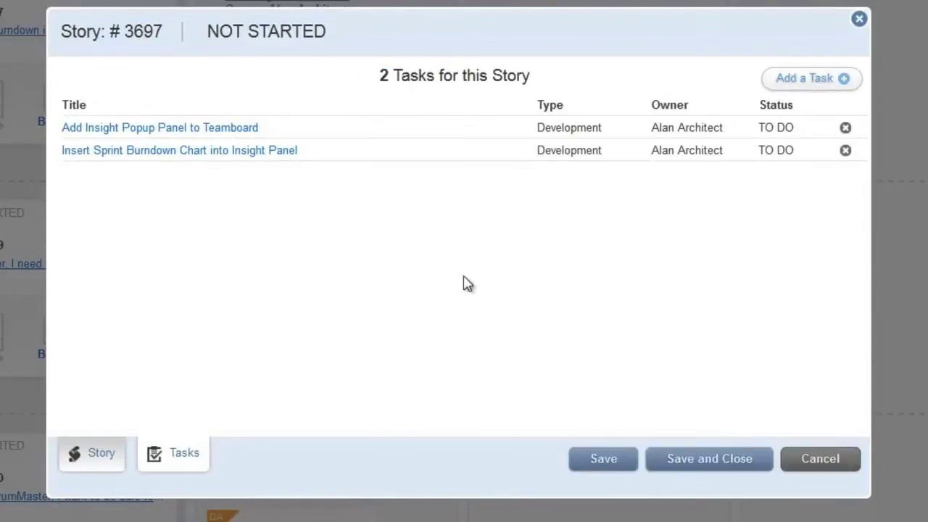
{"action": "left_click", "coordinate": [708, 467]}
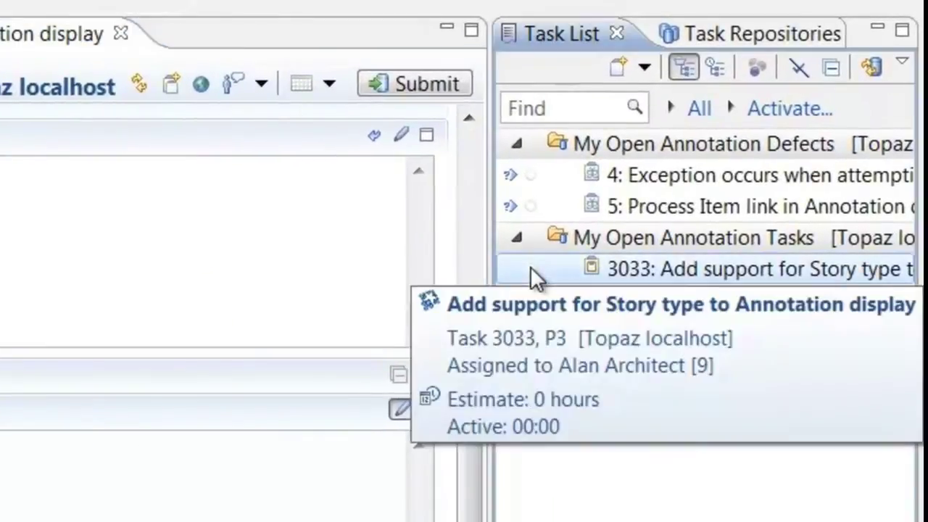
- Activate task 3033 in the Eclipse Task List and open SDKTypeUtils.java from Package Explorer
{"action": "left_click", "coordinate": [545, 258]}
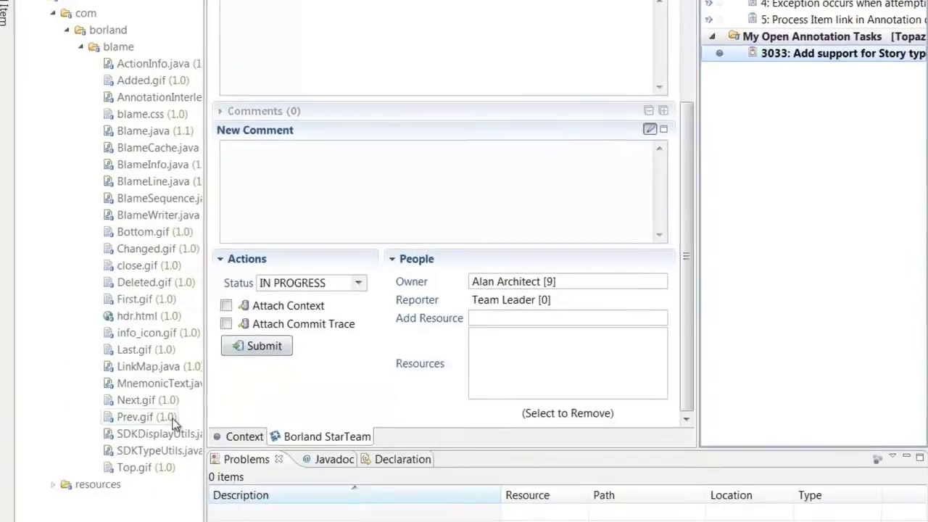
{"action": "double_click", "coordinate": [160, 450]}
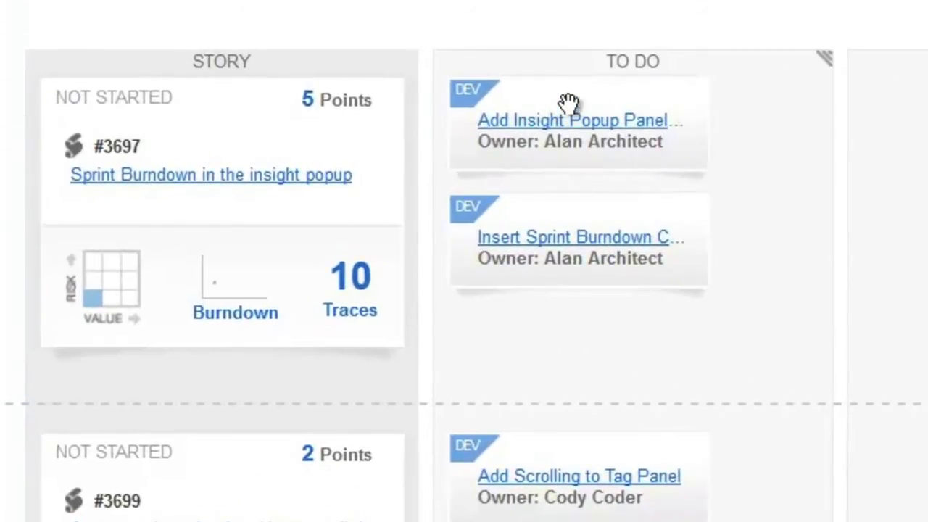
- Move the Add Insight Popup Panel task to In Progress and log 2 hours worked, 2 remaining
{"action": "left_click_drag", "start_coordinate": [568, 101], "coordinate": [927, 122]}
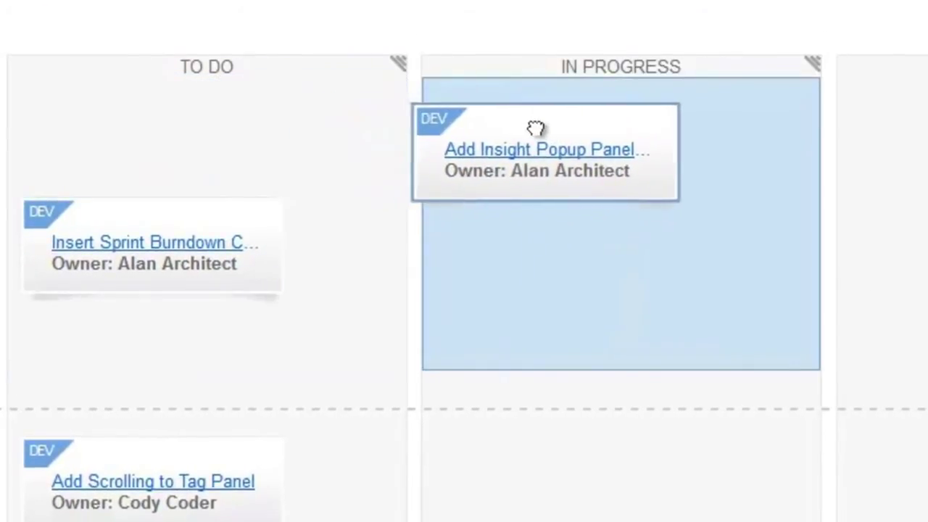
{"action": "left_click_drag", "start_coordinate": [535, 128], "coordinate": [551, 128]}
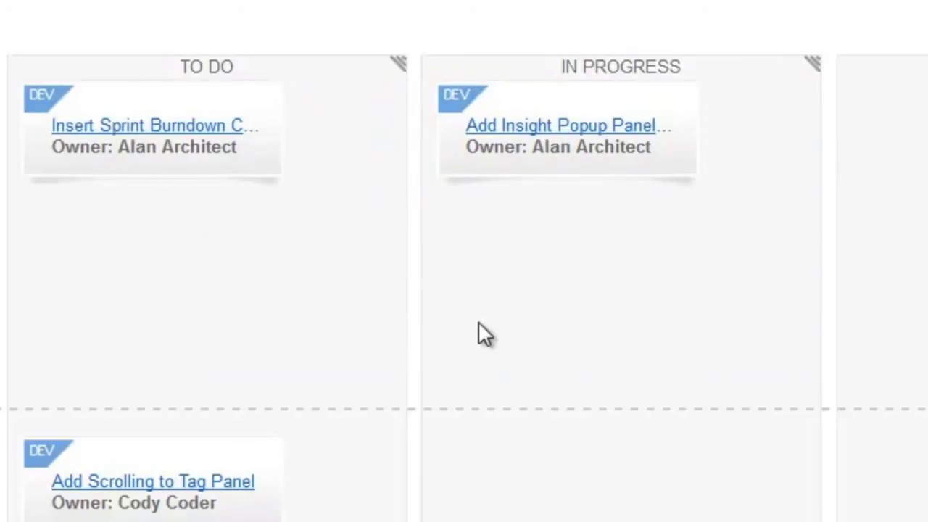
{"action": "left_click", "coordinate": [519, 126]}
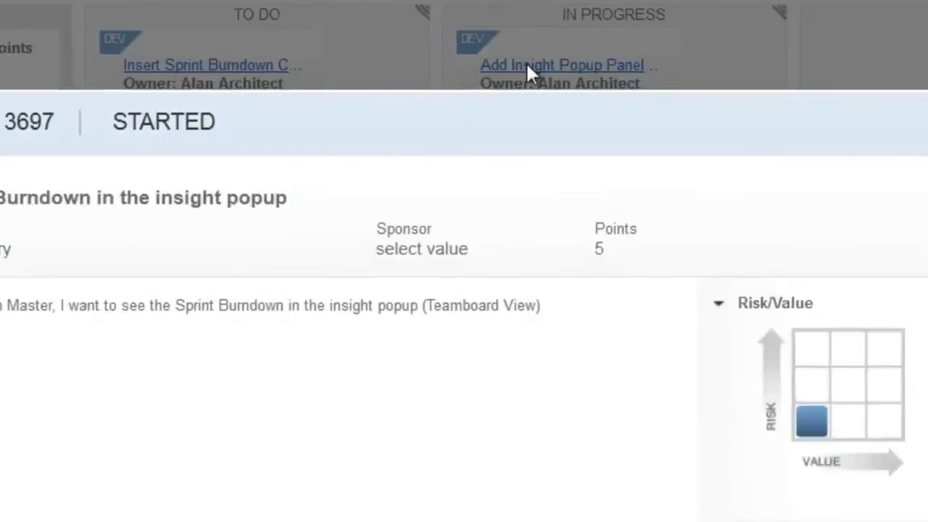
{"action": "left_click", "coordinate": [527, 66]}
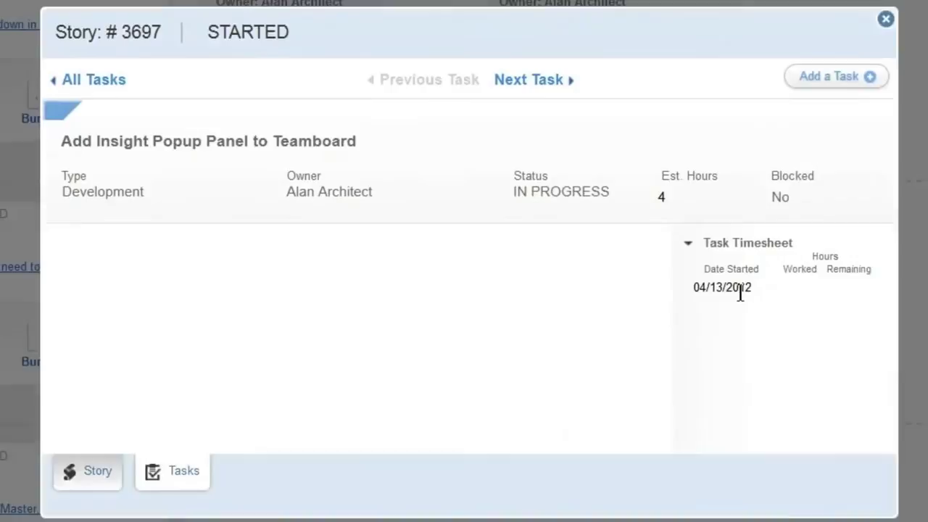
{"action": "left_click", "coordinate": [740, 288]}
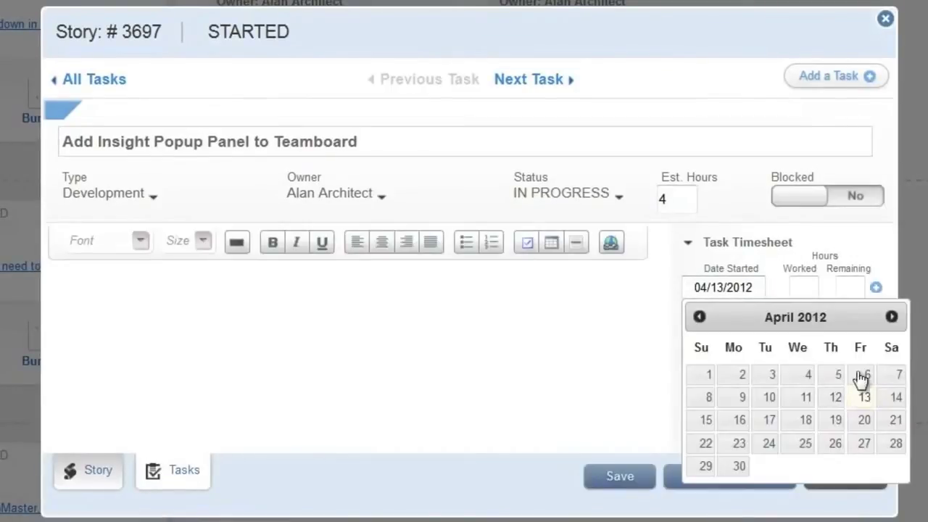
{"action": "left_click", "coordinate": [810, 289]}
{"action": "type", "text": "2"}
{"action": "left_click", "coordinate": [847, 288]}
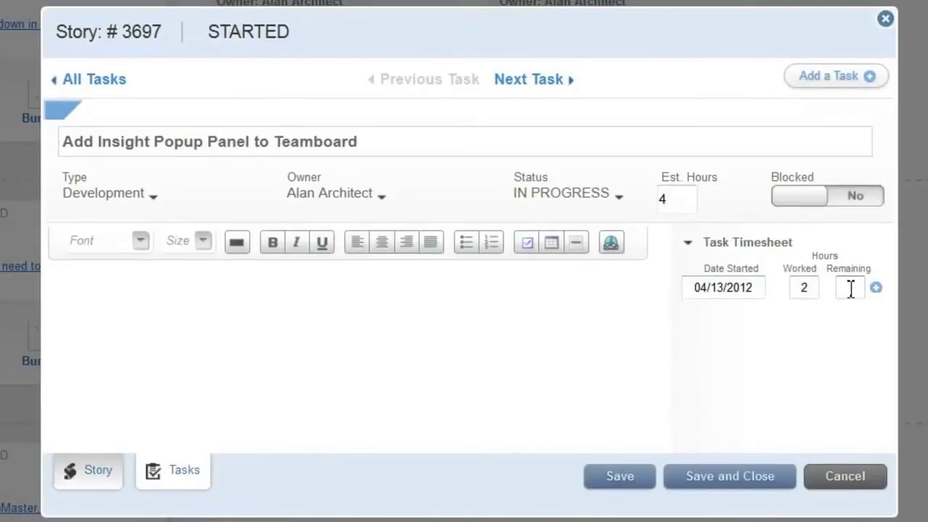
{"action": "type", "text": "2"}
{"action": "left_click", "coordinate": [875, 290]}
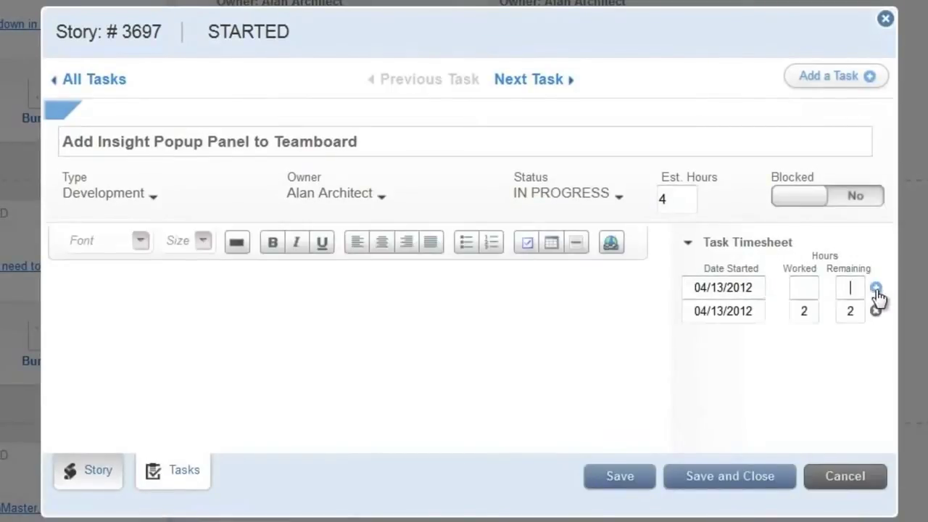
{"action": "left_click", "coordinate": [725, 487]}
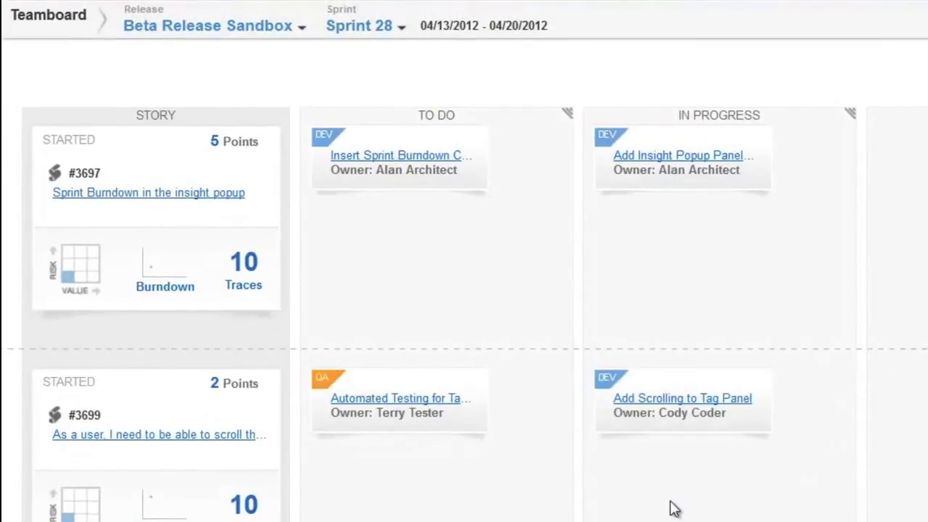
- Set the Add Scrolling to Tag Panel task's Blocked toggle to Yes and save it
{"action": "left_click", "coordinate": [678, 399]}
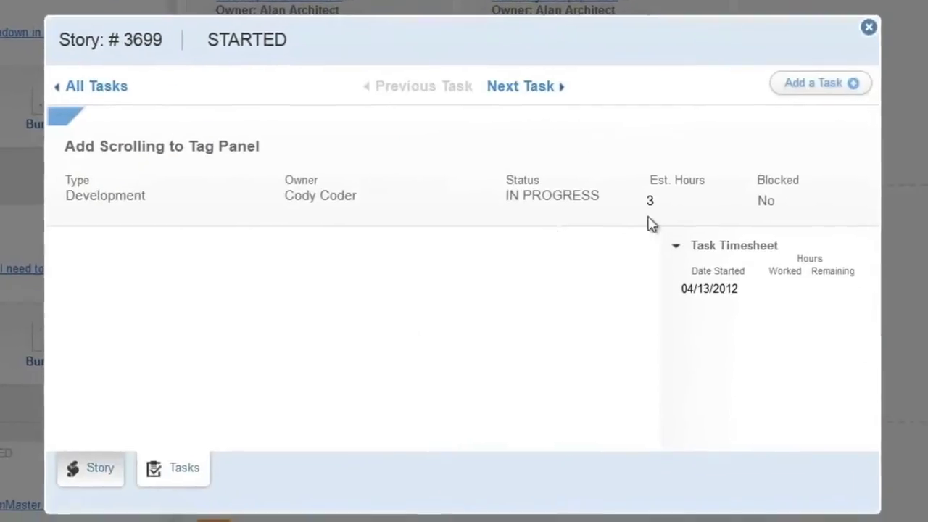
{"action": "left_click", "coordinate": [783, 199]}
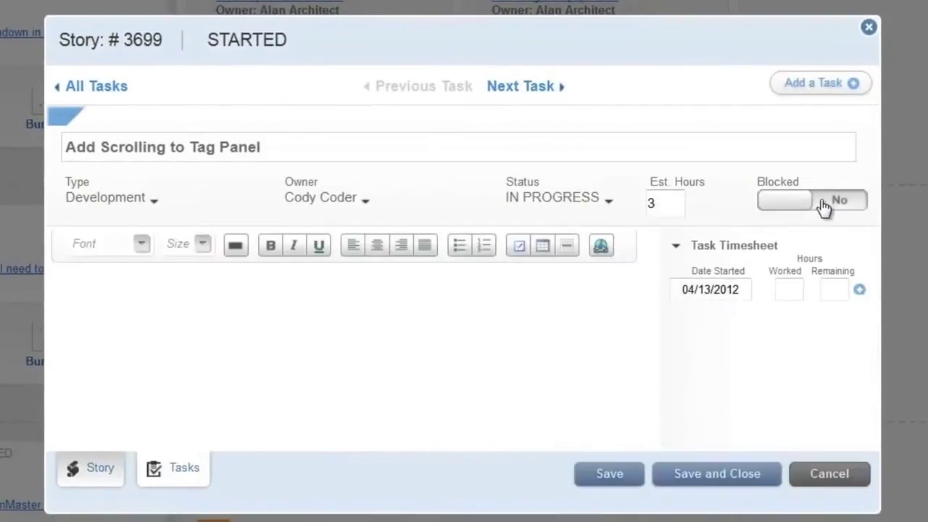
{"action": "left_click", "coordinate": [824, 207]}
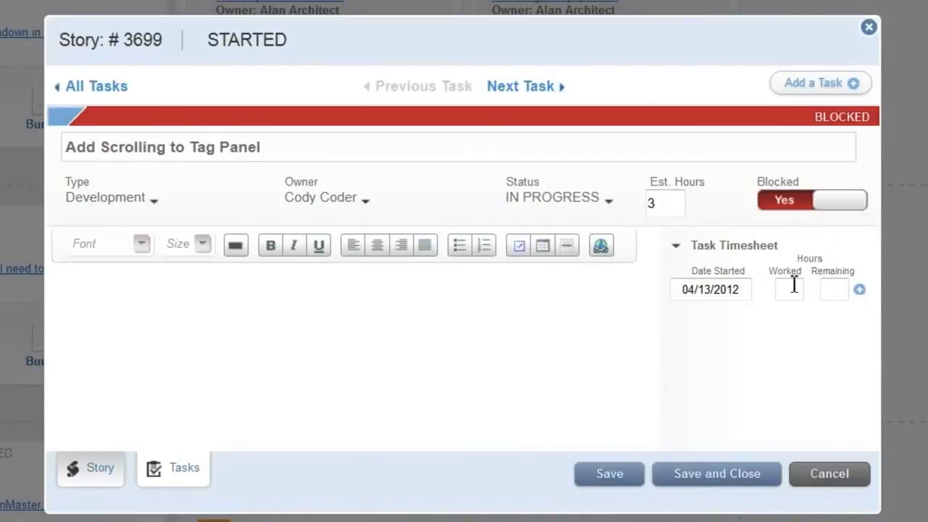
{"action": "left_click", "coordinate": [709, 479]}
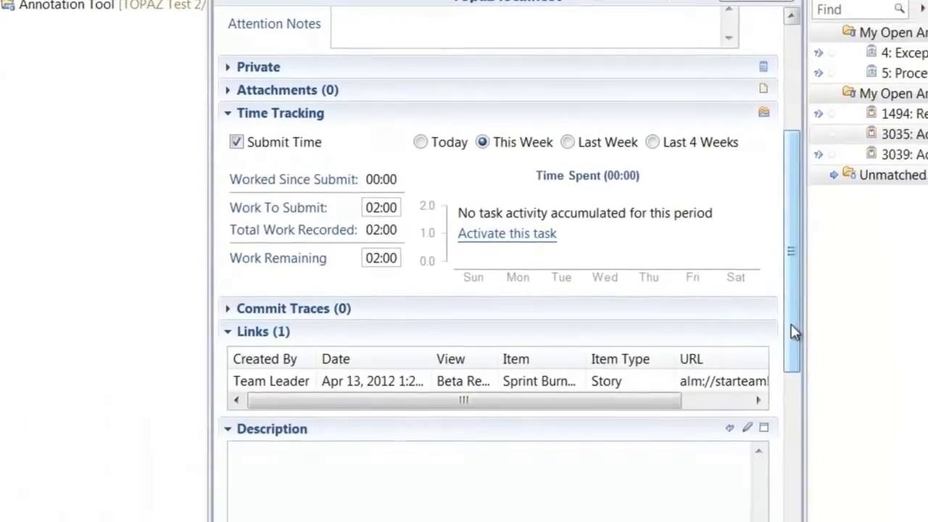
- Change task 3035's Status to COMPLETE in the Eclipse editor and submit it
{"action": "mouse_move", "coordinate": [837, 480]}
{"action": "left_mouse_down"}
{"action": "mouse_move", "coordinate": [834, 521]}
{"action": "mouse_move", "coordinate": [745, 521]}
{"action": "left_mouse_up"}
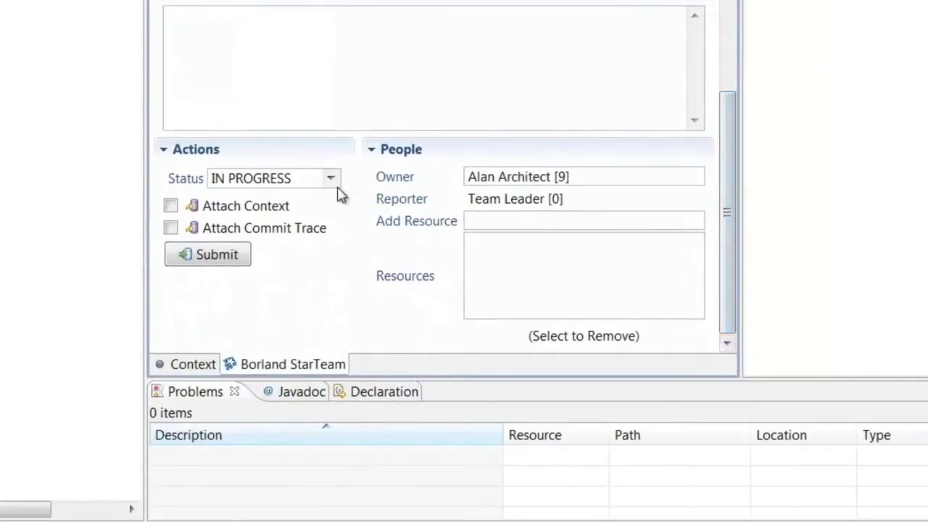
{"action": "left_click", "coordinate": [333, 183]}
{"action": "left_click", "coordinate": [248, 251]}
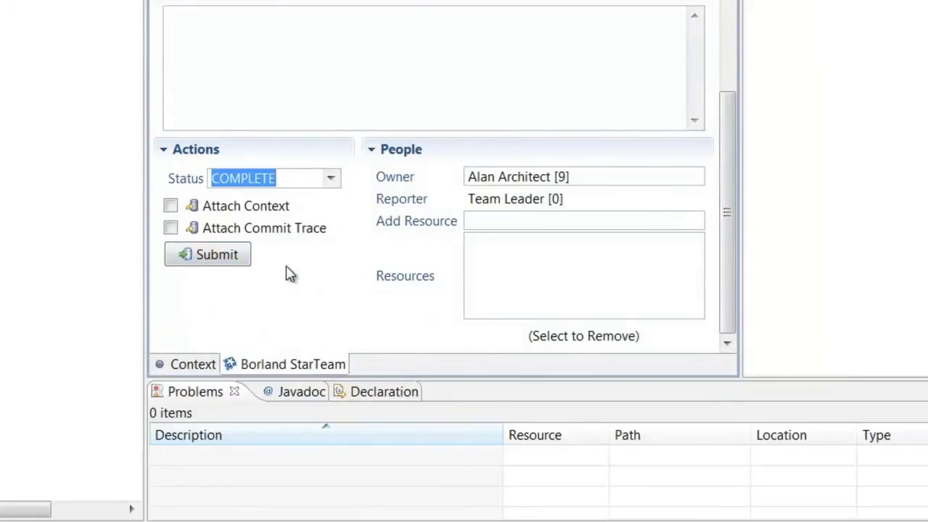
{"action": "left_click", "coordinate": [227, 259]}
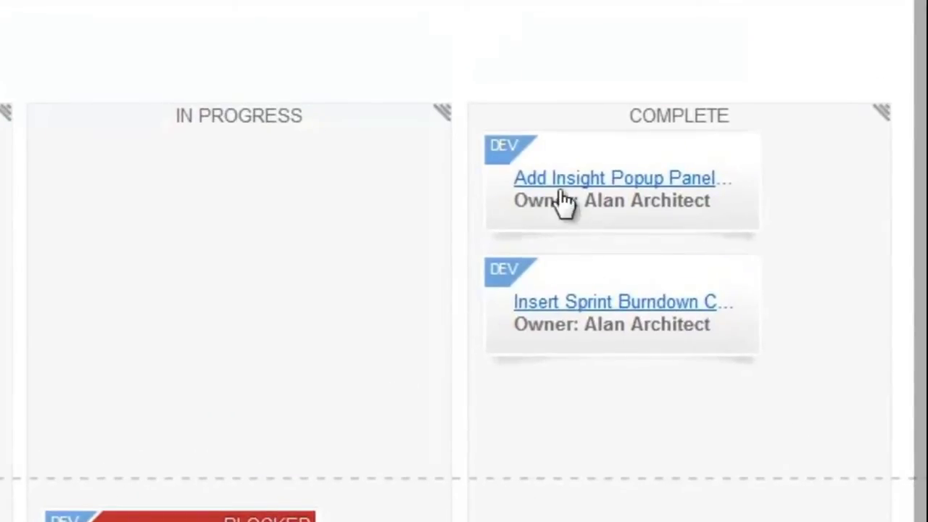
- Review the completed Add Insight Popup Panel task's logged hours, then close its details
{"action": "left_click", "coordinate": [563, 187]}
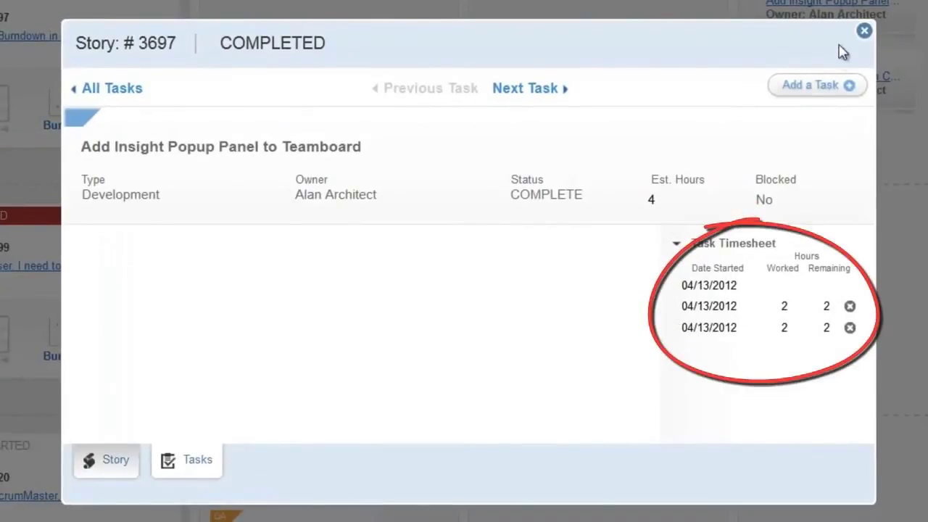
{"action": "left_click", "coordinate": [864, 31]}
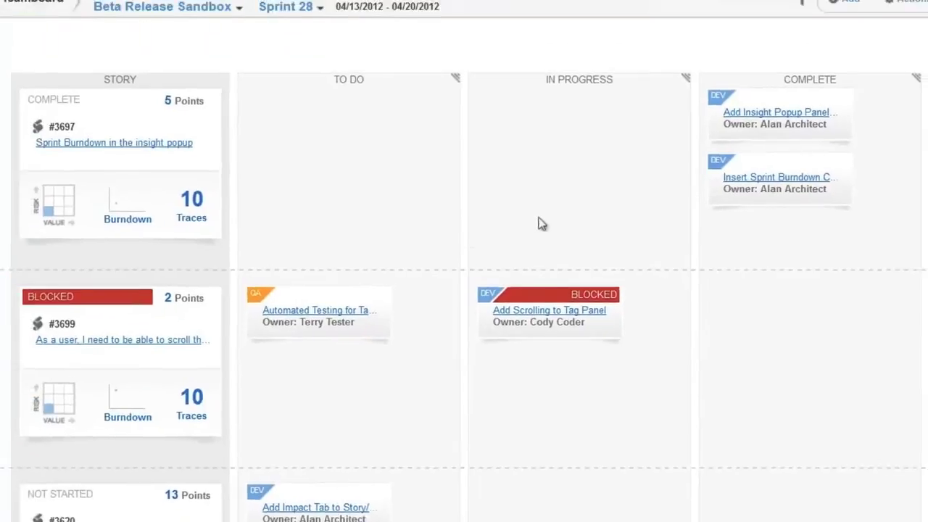